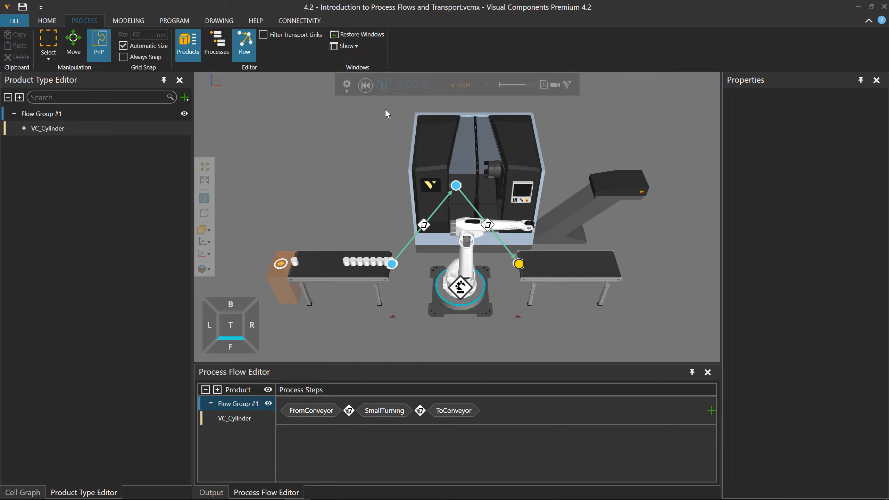
Reset the simulation and set the Implementer of the FromConveyor-to-SmallTurning transport link to RobotController::RobotTransportController.
left_click(365, 85)
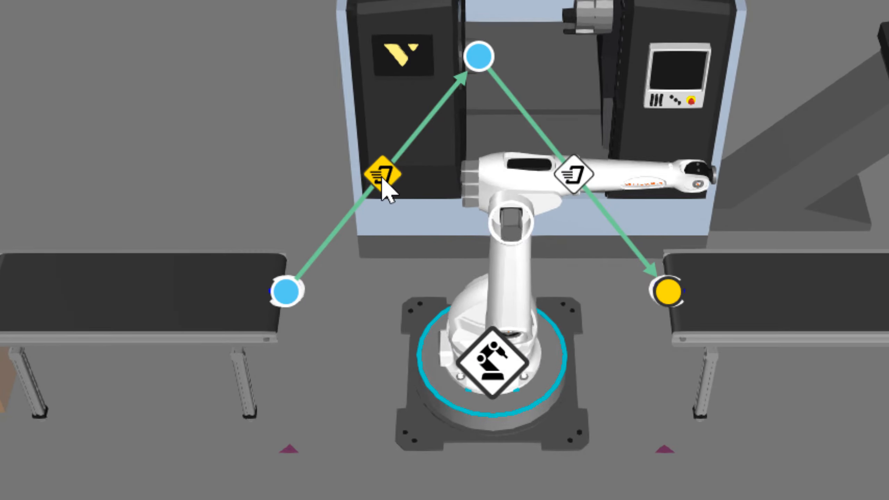
left_click(383, 177)
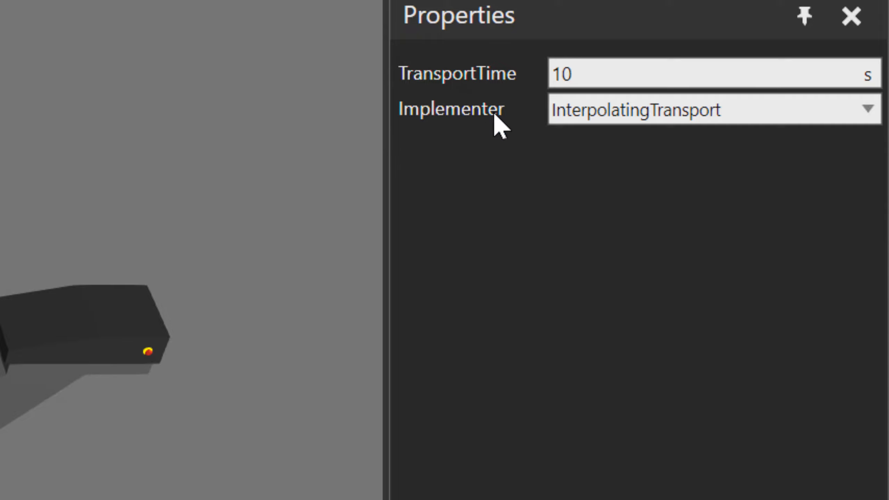
left_click(583, 114)
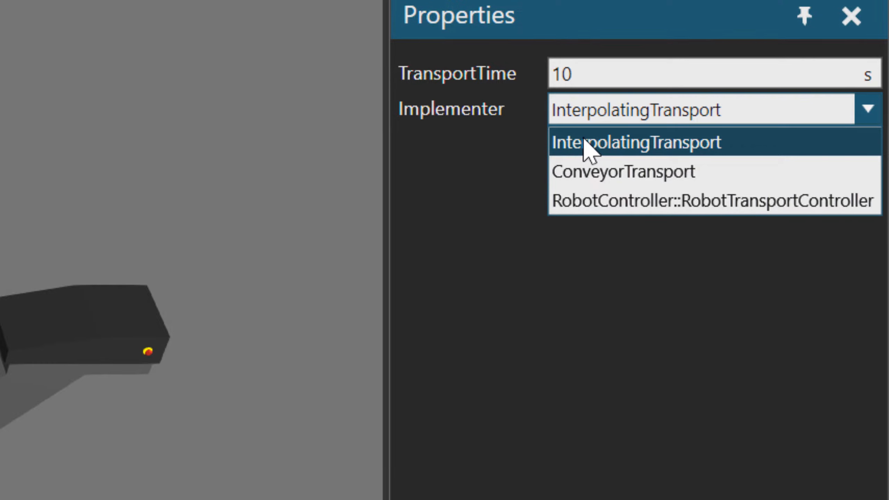
left_click(614, 209)
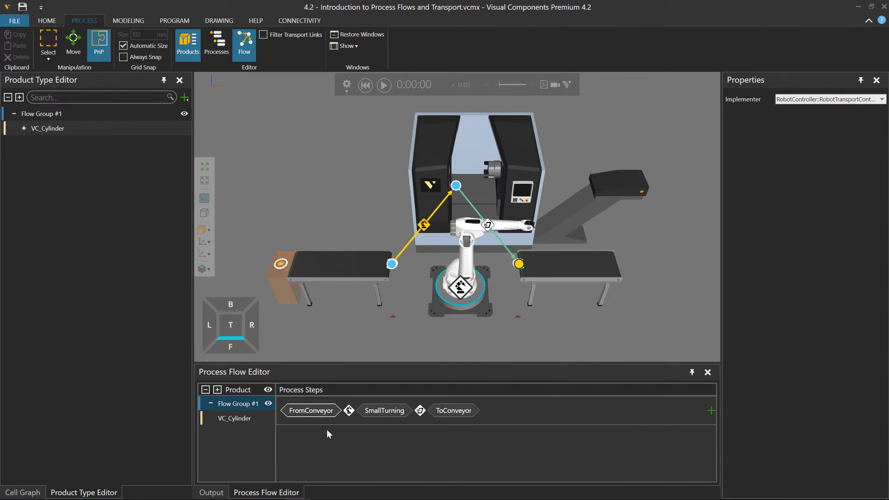
Set the Implementer of the SmallTurning-to-ToConveyor transport link to RobotController::RobotTransportController, then run and reset the simulation.
left_click(420, 412)
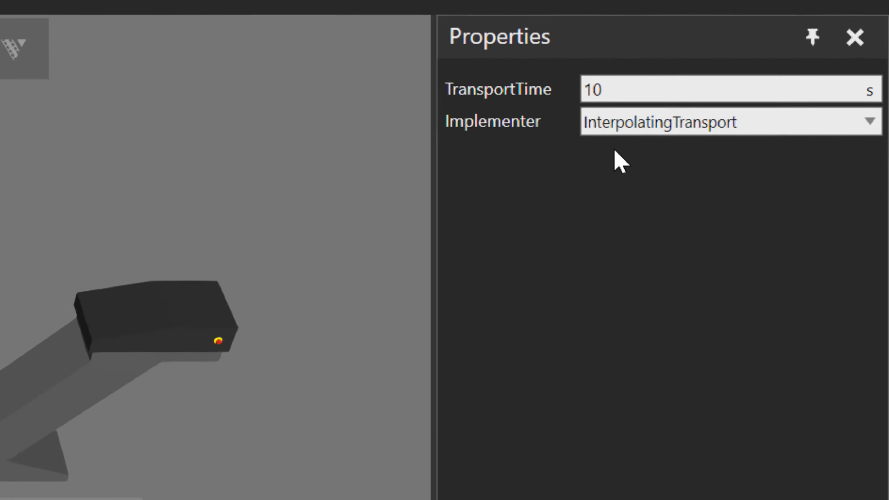
left_click(795, 113)
left_click(623, 215)
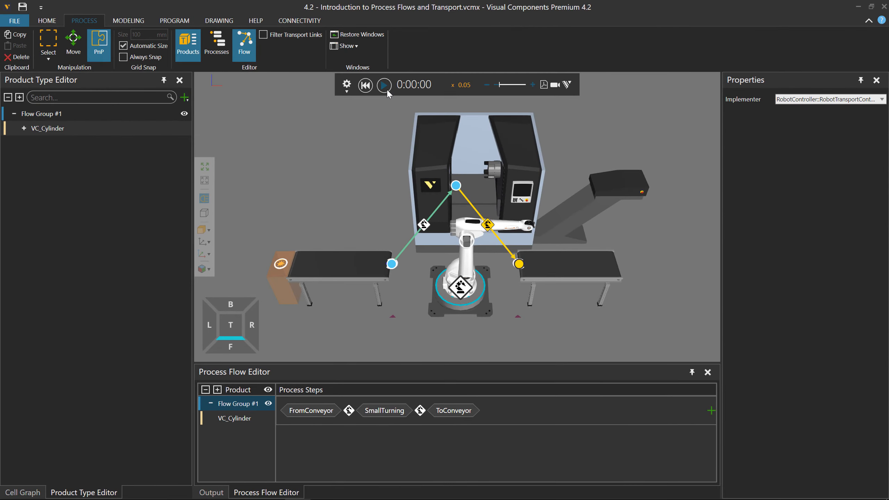
left_click(274, 80)
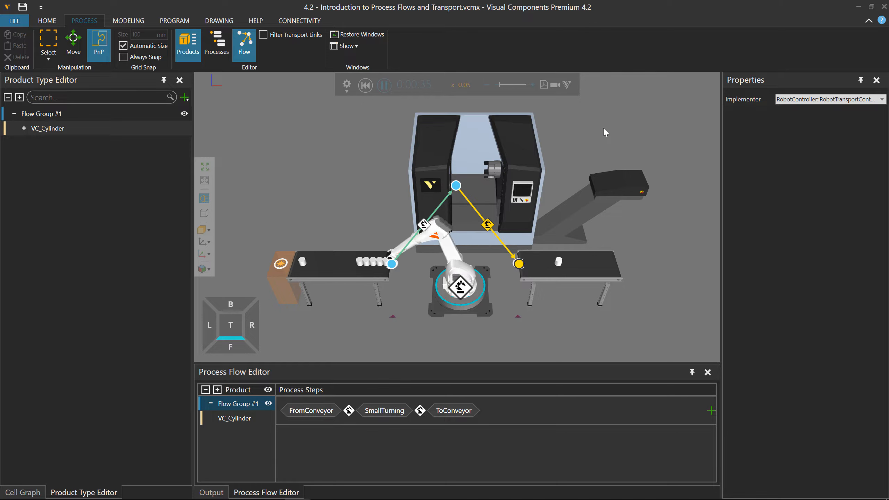
left_click(365, 85)
Copy the Small Turning Machine and paste a duplicate into the layout.
right_click_drag(383, 182, 370, 180)
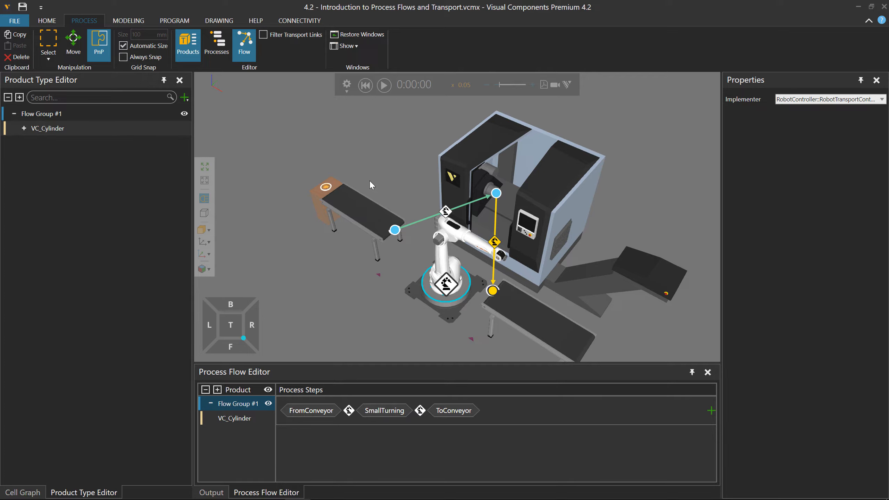
left_click(473, 161)
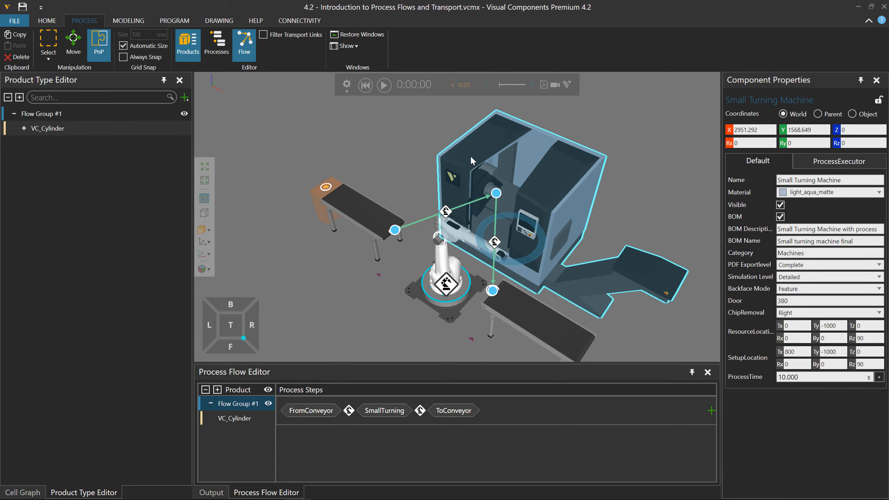
left_click(93, 38)
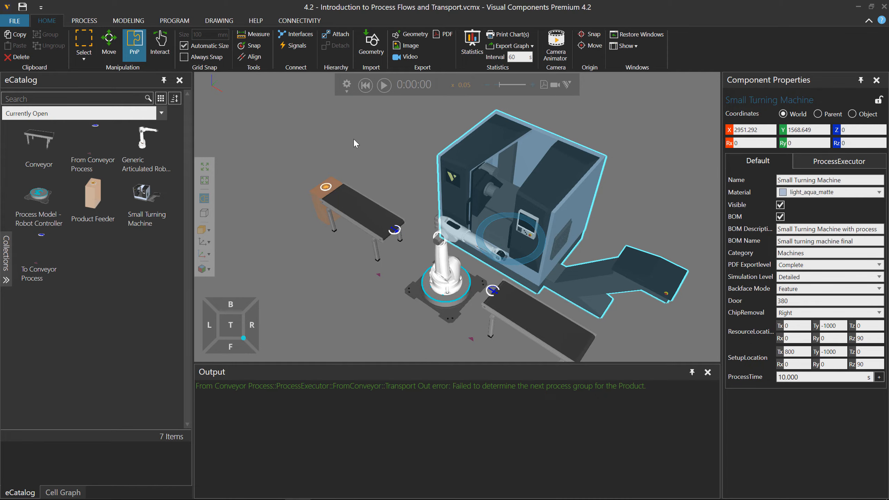
right_click(482, 150)
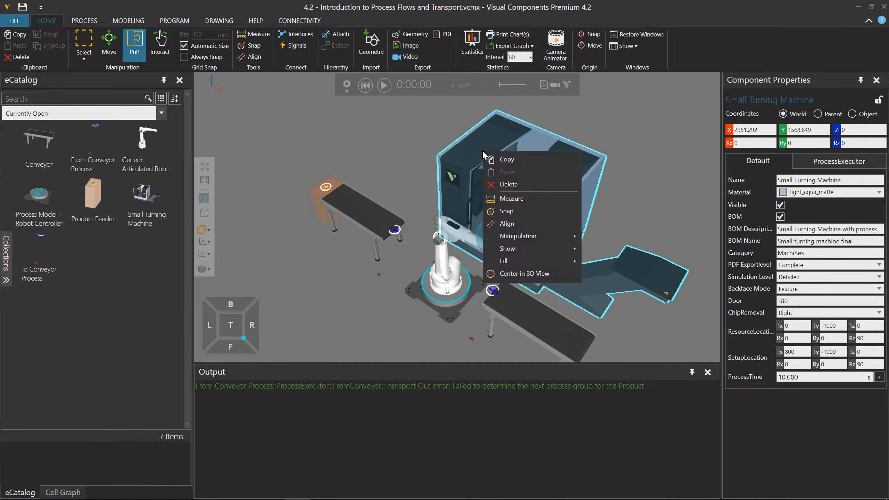
left_click(500, 158)
right_click(419, 139)
left_click(453, 160)
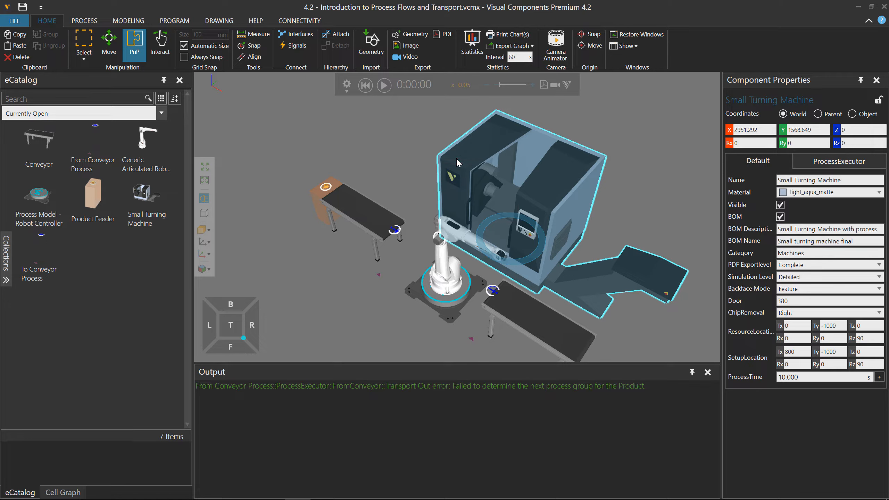
Place the duplicate turning machine opposite the original, across the robot and facing it, at about X 2926, Y -1570.
scroll(458, 174, "down", 3)
scroll(459, 173, "down", 1)
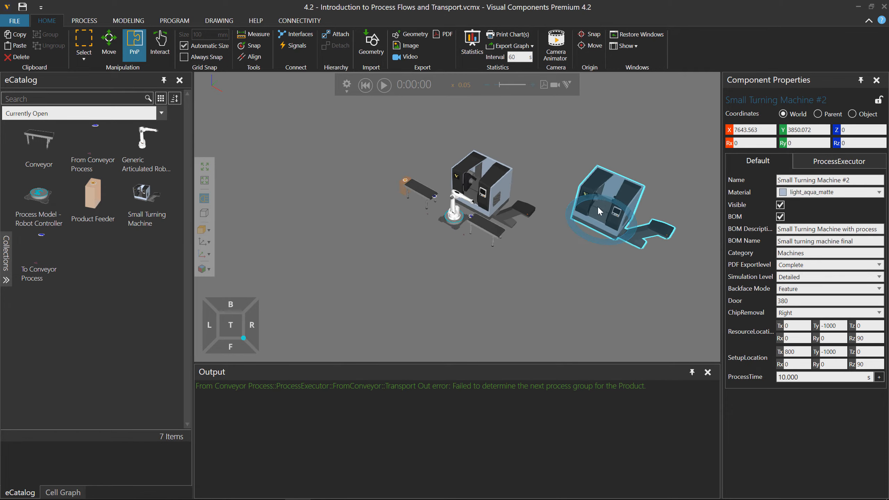
left_click_drag(601, 222, 439, 194)
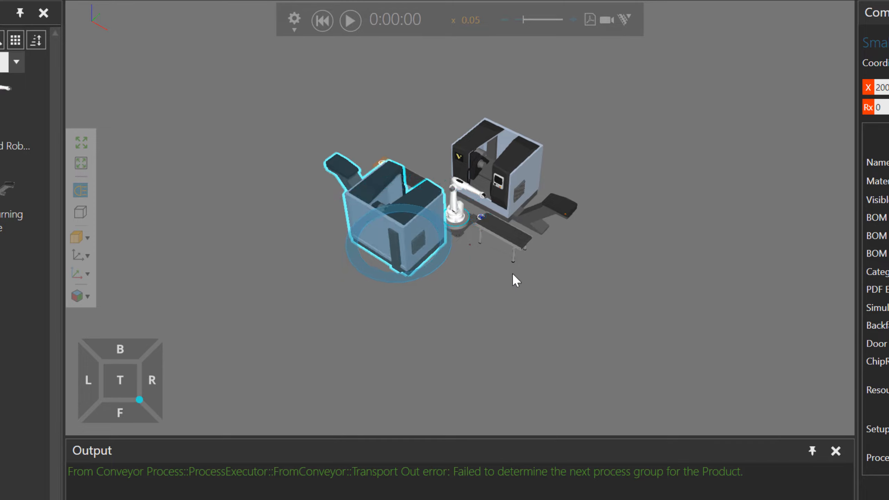
right_click_drag(513, 273, 484, 290)
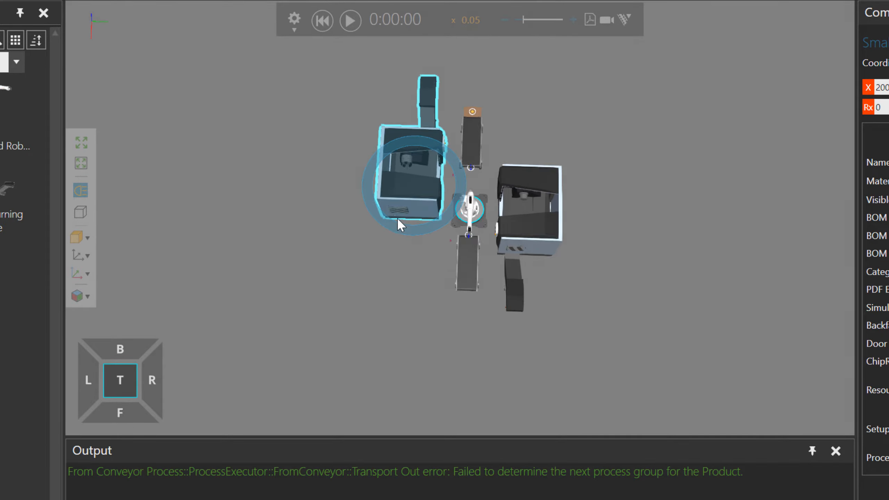
left_click(415, 180)
left_click_drag(418, 225, 419, 234)
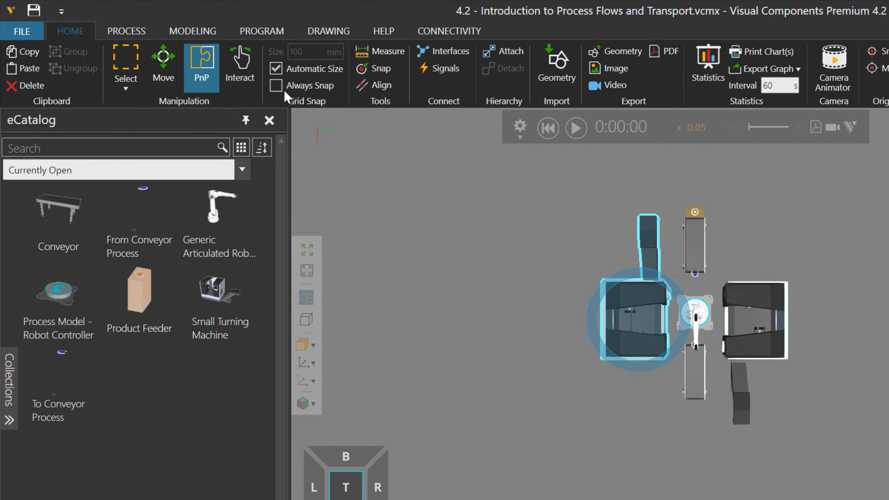
Show the process flow overlay, then run and reset the simulation with the second machine still unconnected.
left_click(143, 32)
scroll(683, 288, "up", 5)
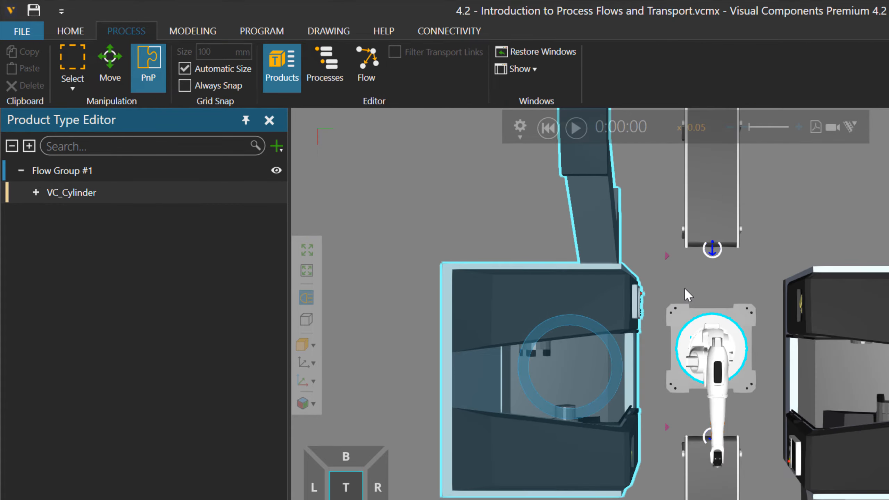
left_click(373, 69)
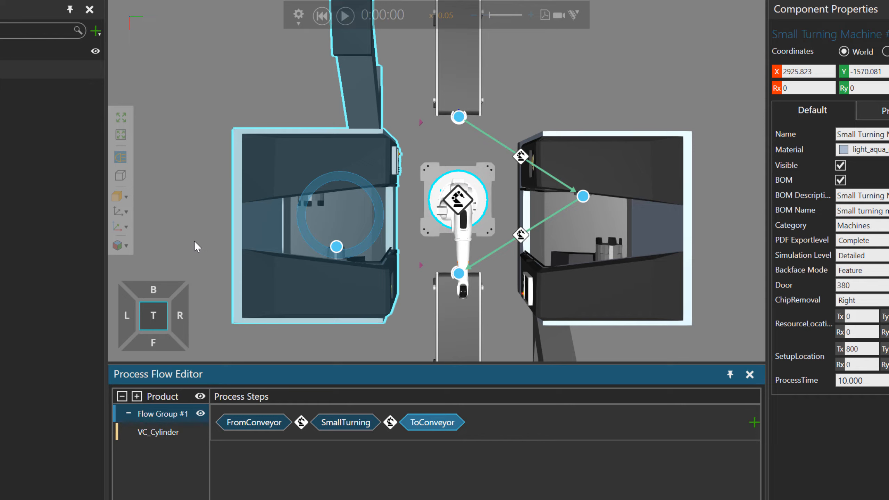
left_click(346, 16)
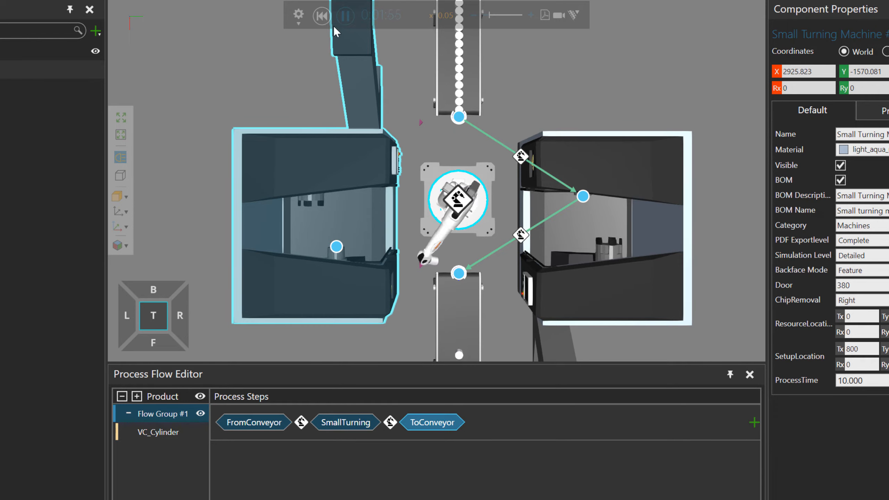
left_click(321, 15)
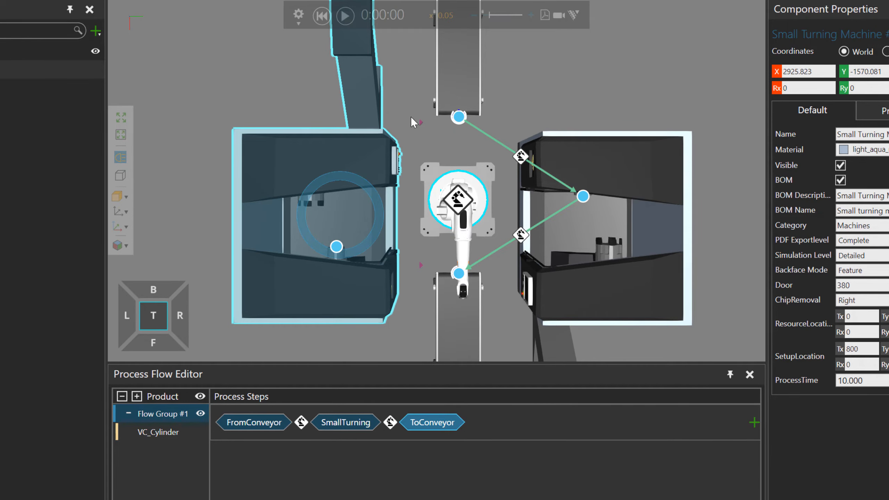
Create transport links from the FromConveyor process to the second machine's SmallTurning process and on to the ToConveyor process.
left_click(459, 119)
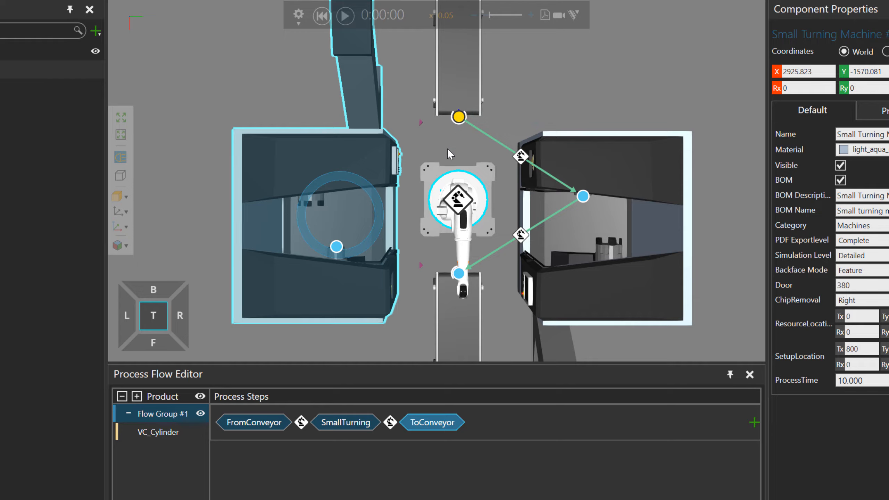
left_click(336, 247)
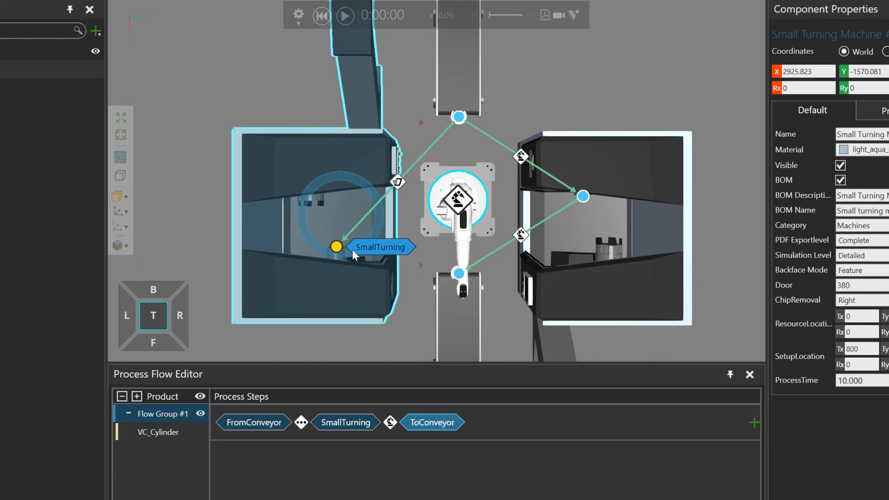
left_click(458, 275)
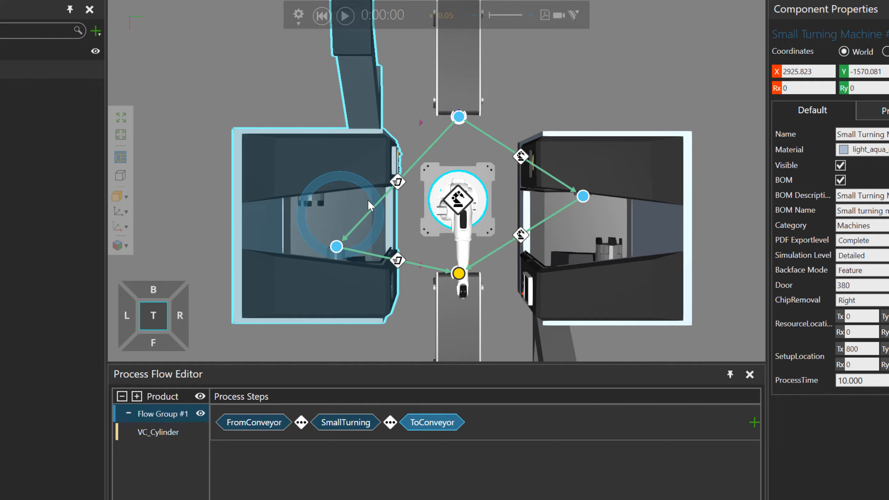
Set the Implementer of both transport links at the second turning machine to RobotController::RobotTransportController.
left_click(398, 182)
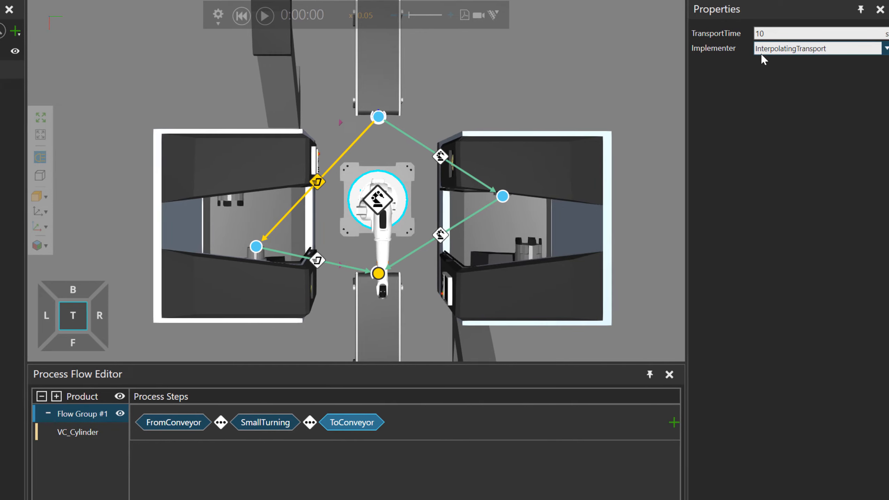
left_click(761, 53)
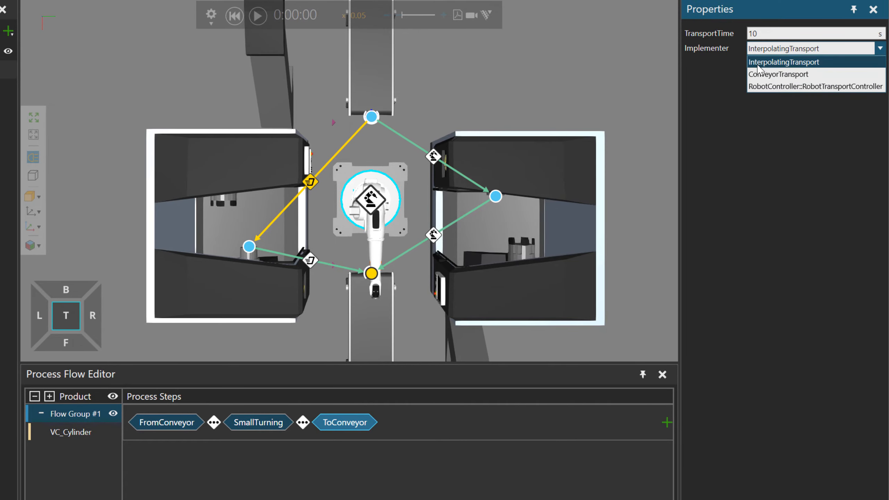
left_click(768, 86)
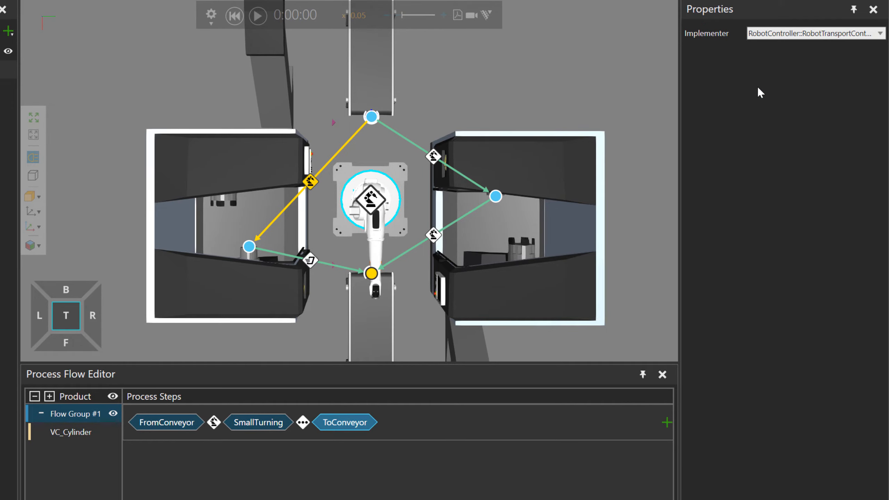
left_click(307, 260)
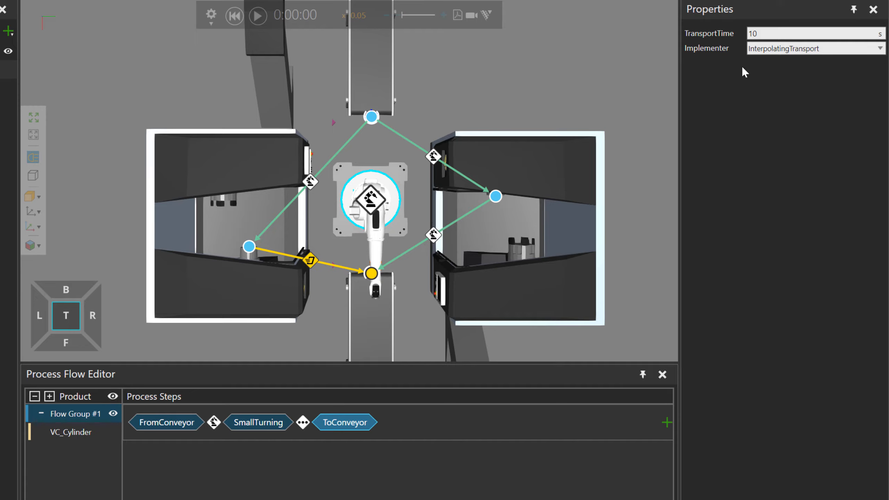
left_click(780, 49)
left_click(761, 84)
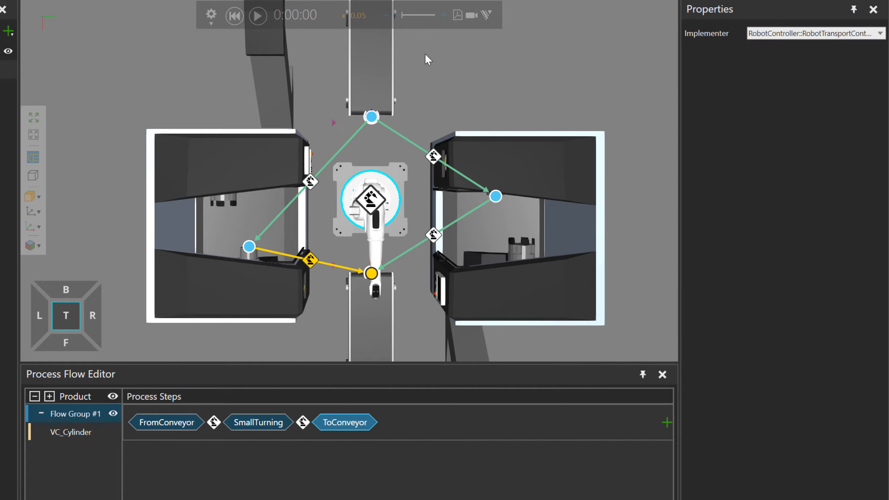
Run the simulation to check that the robot serves both turning machines, then reset it.
left_click(257, 16)
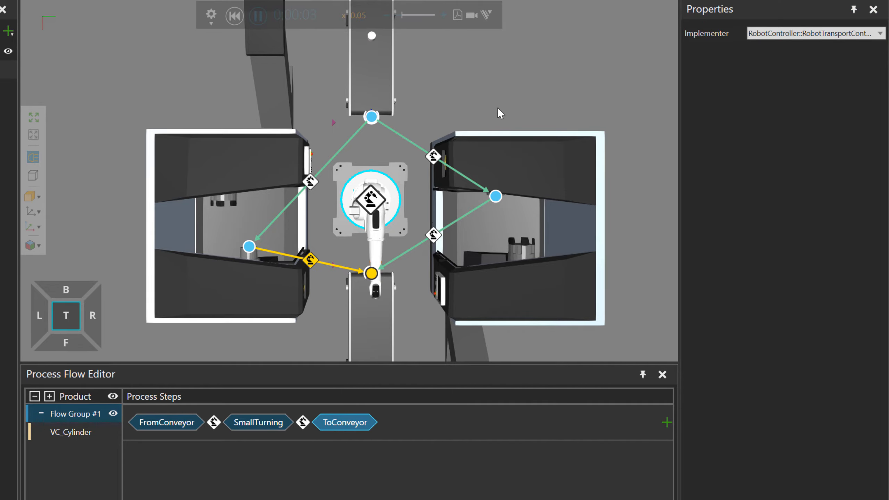
middle_click_drag(497, 108, 472, 102)
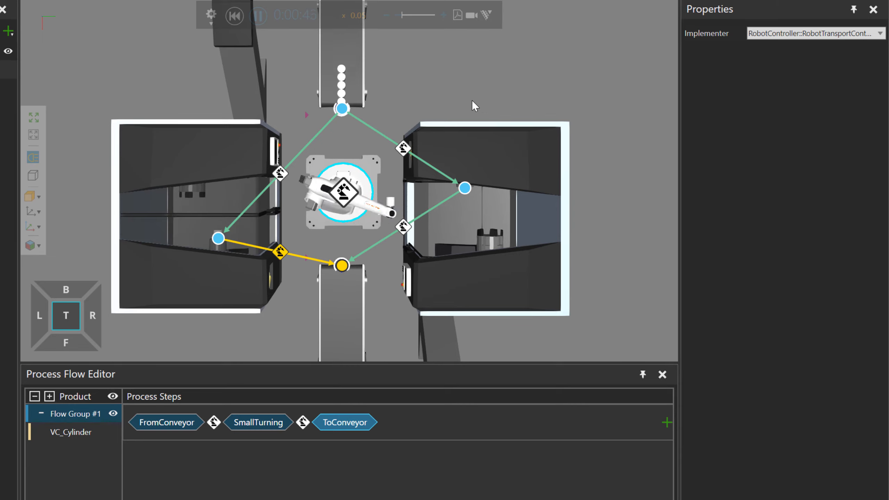
left_click(234, 15)
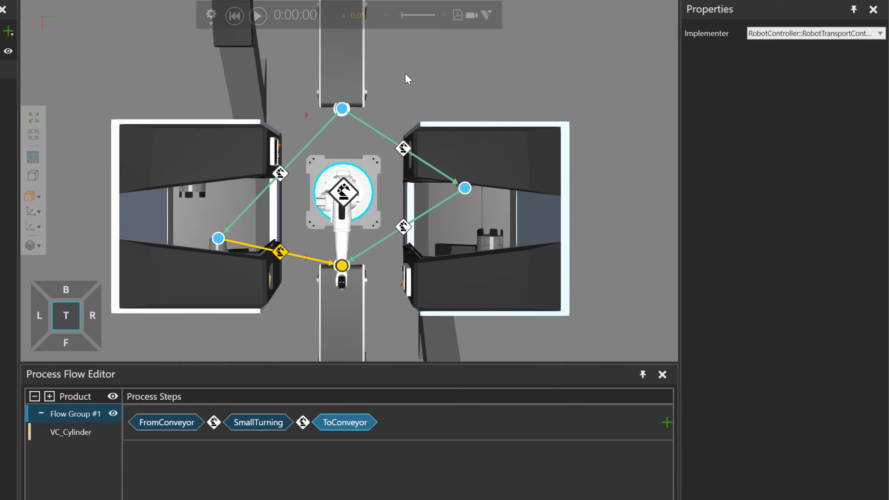
Show the processes overlay and open the Name of the second machine's SmallTurning routine for editing.
left_click(215, 206)
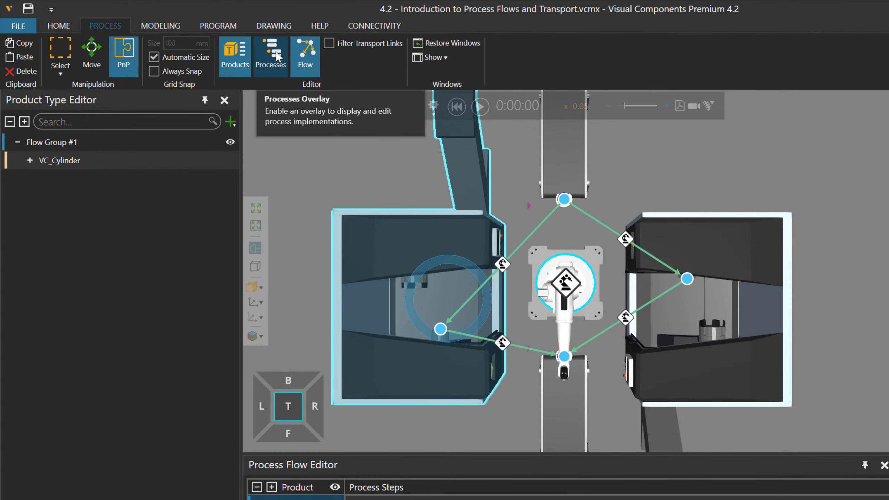
left_click(275, 56)
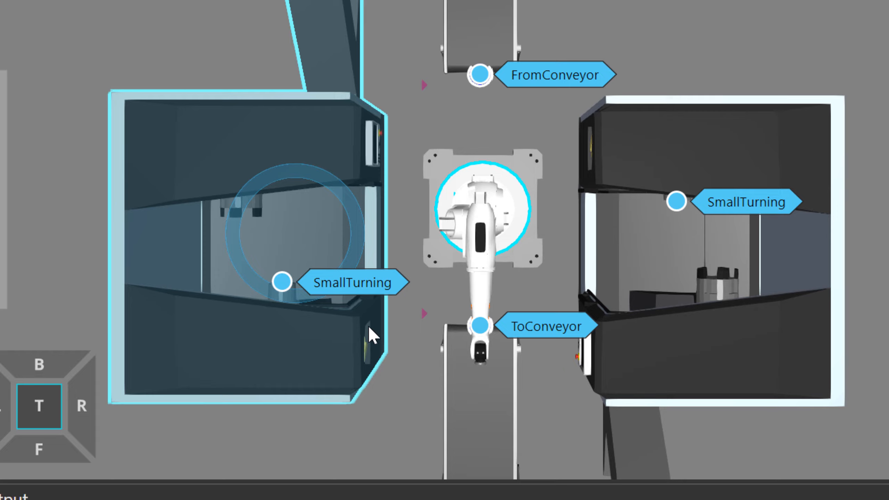
left_click(366, 287)
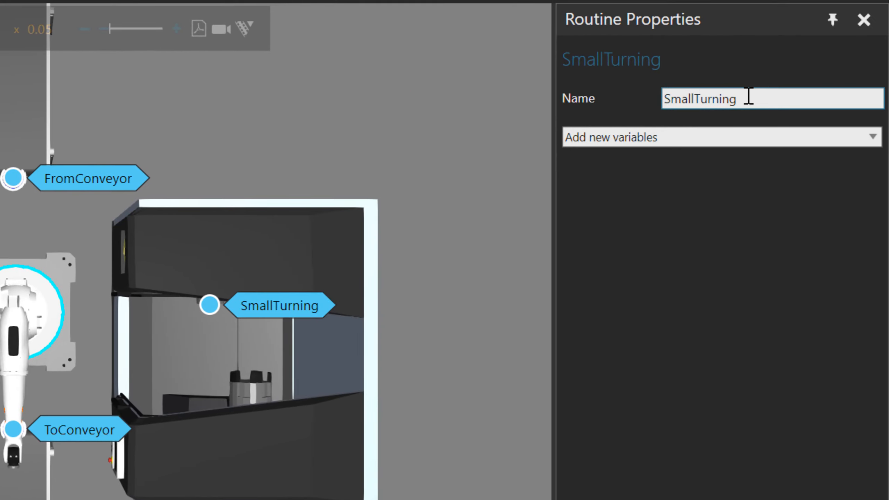
left_click(754, 96)
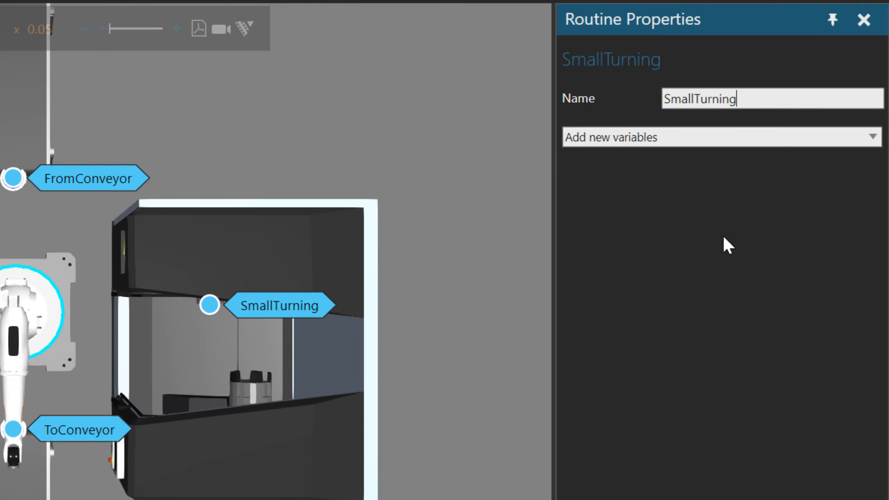
Rename the second machine's SmallTurning routine to SmallTurningSideQuest.
type("SideQuest")
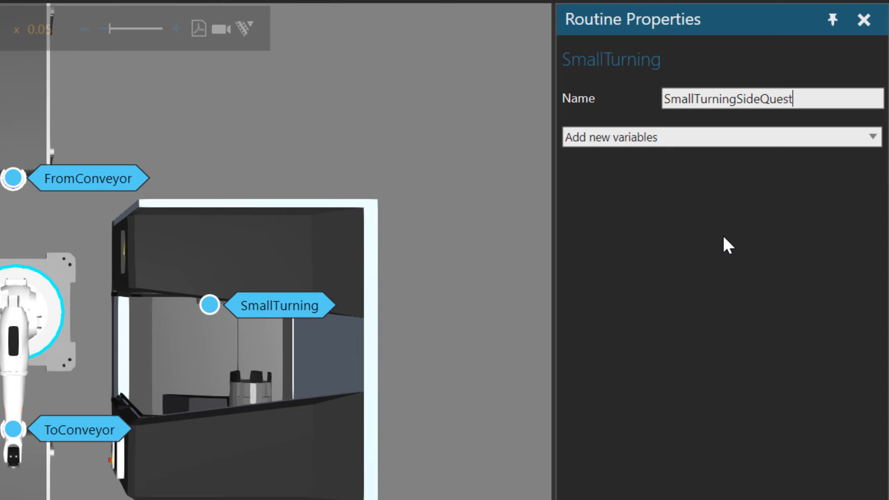
key("Return")
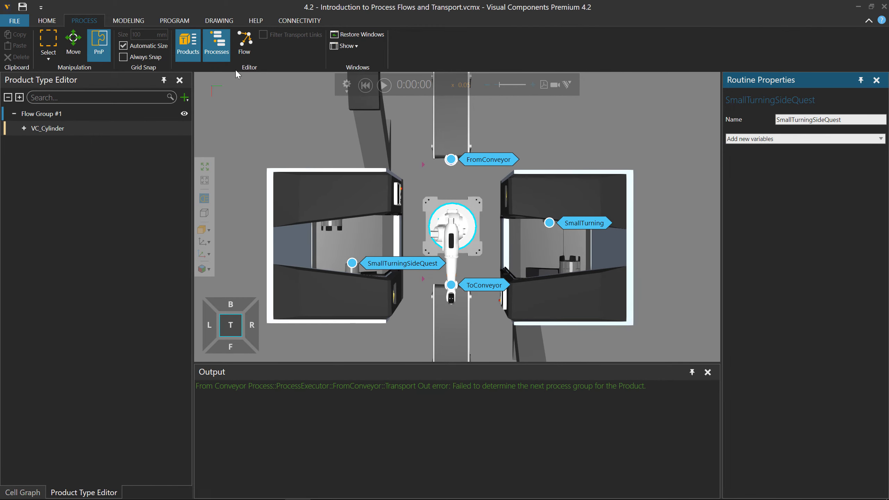
Show the process flow with its transport links, run the simulation to see which machines the robot serves, and reset it.
left_click(244, 43)
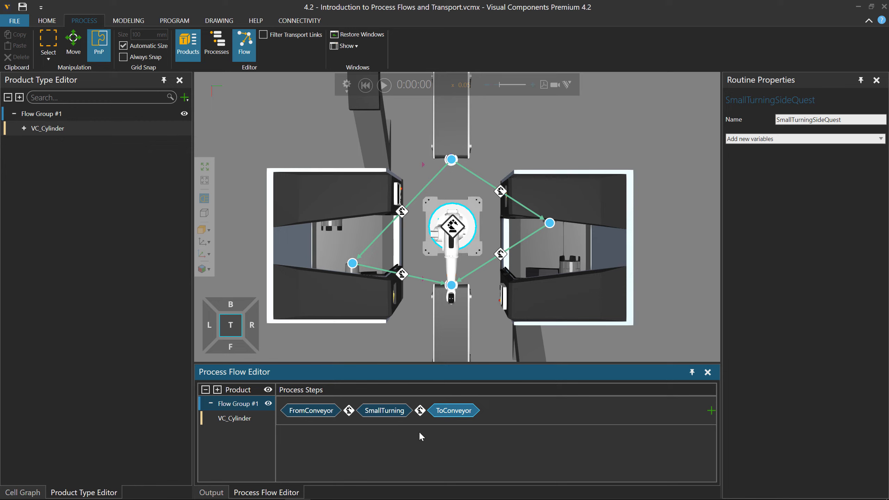
left_click(384, 84)
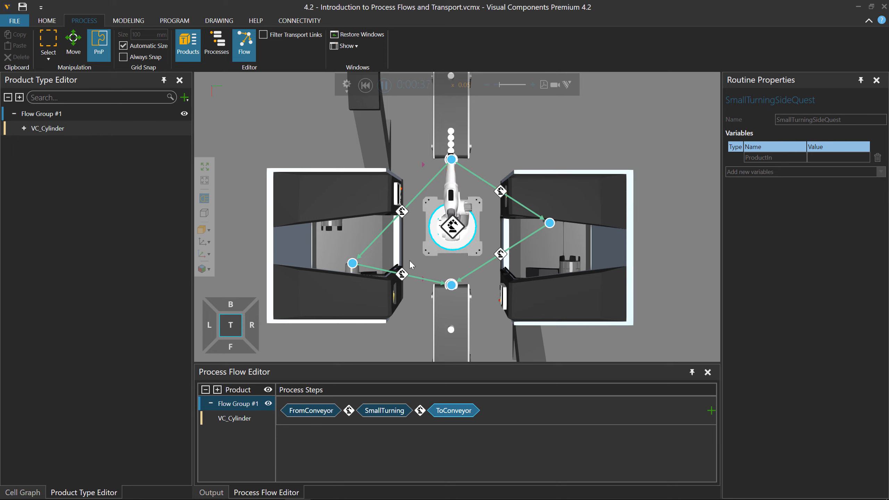
left_click(365, 85)
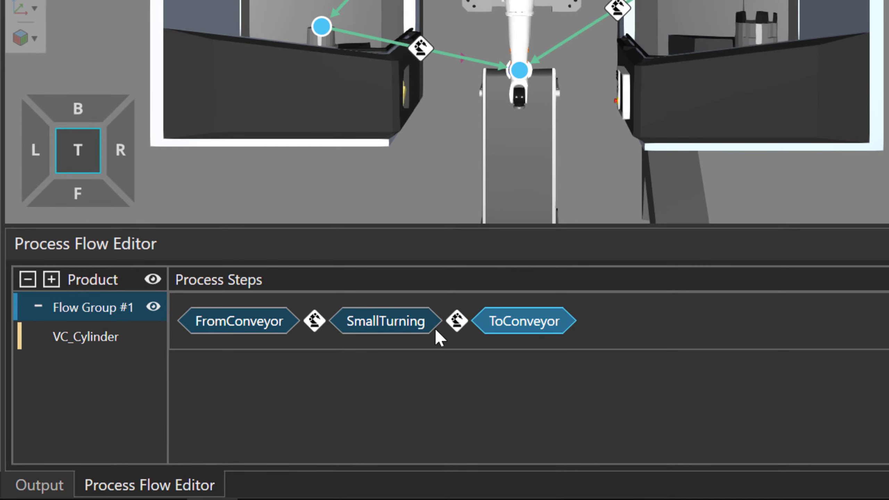
Insert a SmallTurningSideQuest step between SmallTurning and ToConveyor in the process steps of Flow Group #1.
left_click(407, 412)
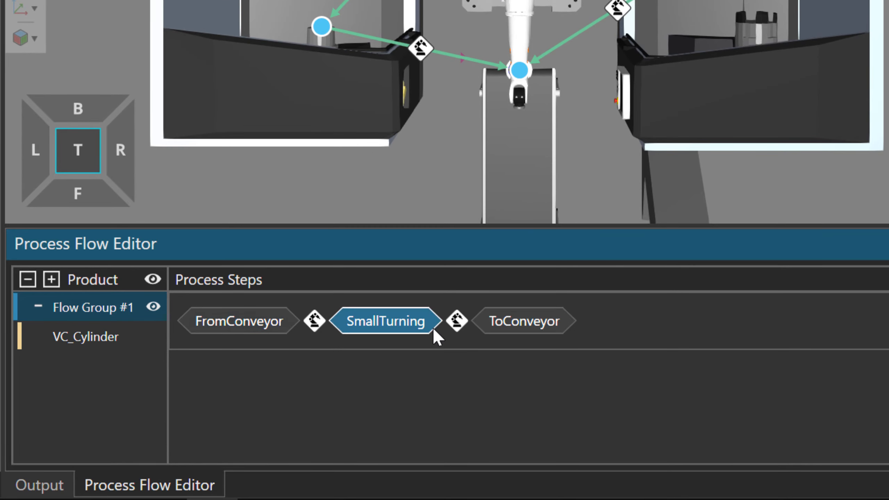
right_click(445, 335)
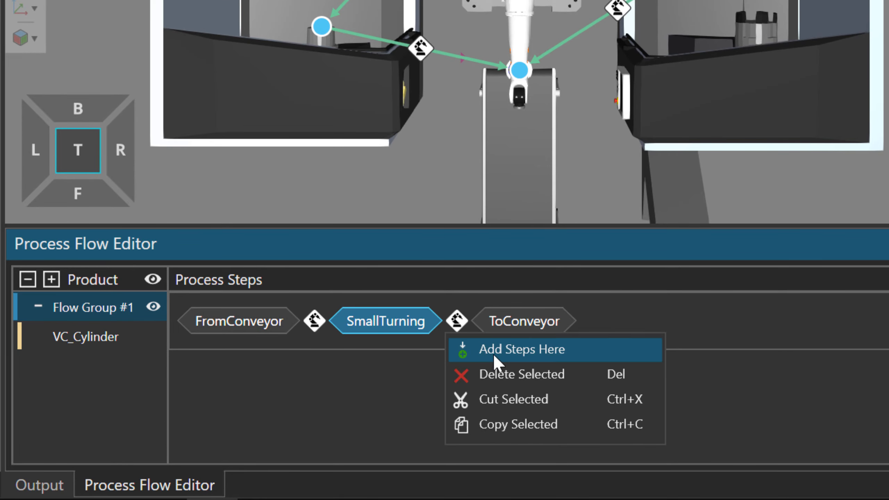
left_click(521, 348)
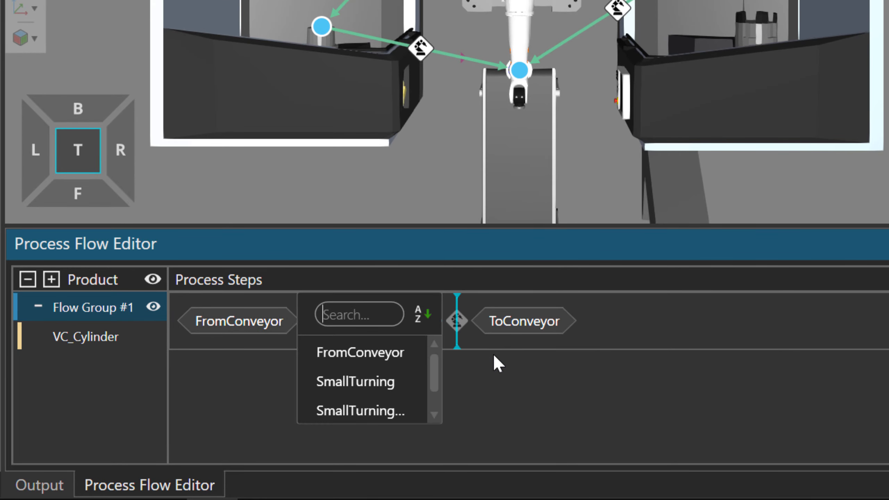
left_click(391, 407)
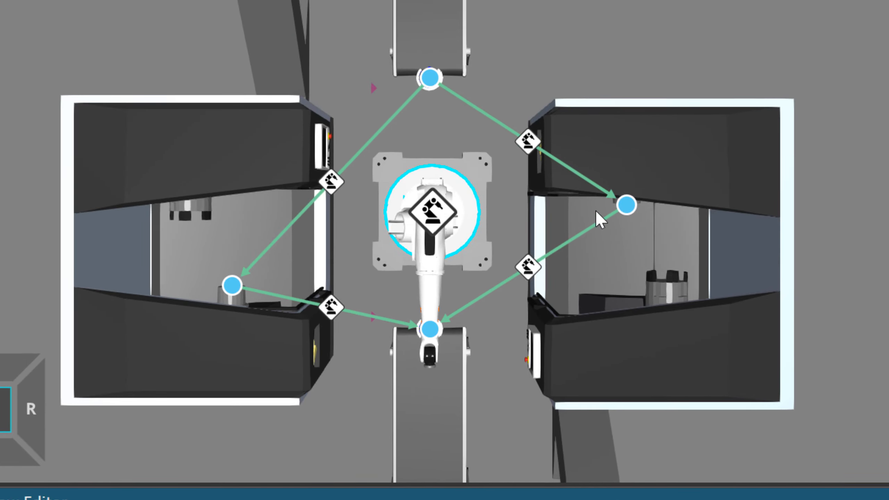
Create a transport link from SmallTurning to SmallTurningSideQuest and set its Implementer to RobotController::RobotTransportController.
left_click(622, 206)
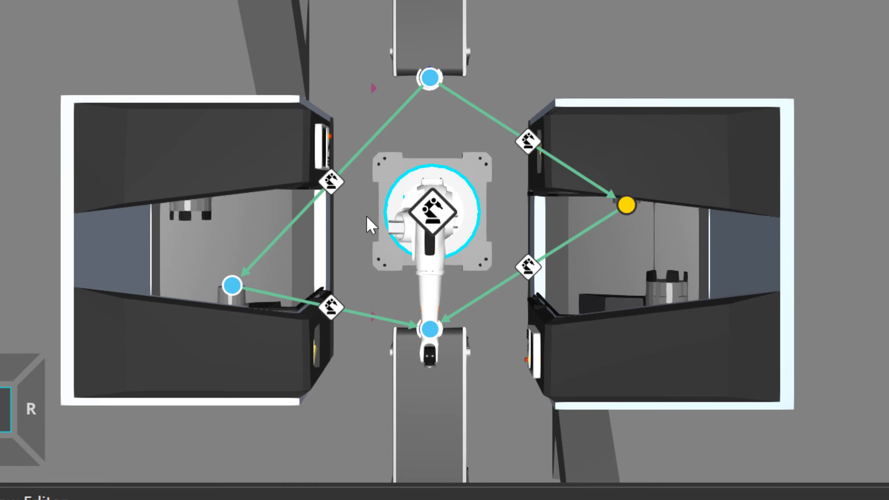
left_click(233, 286)
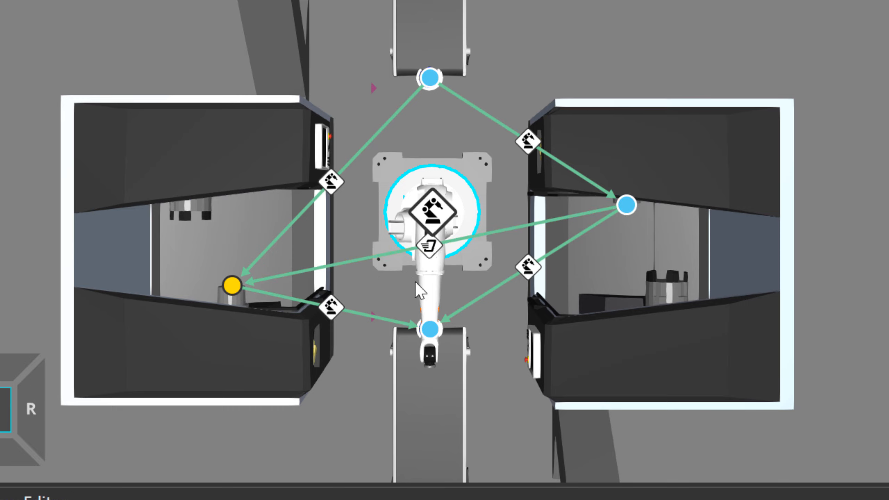
left_click(434, 250)
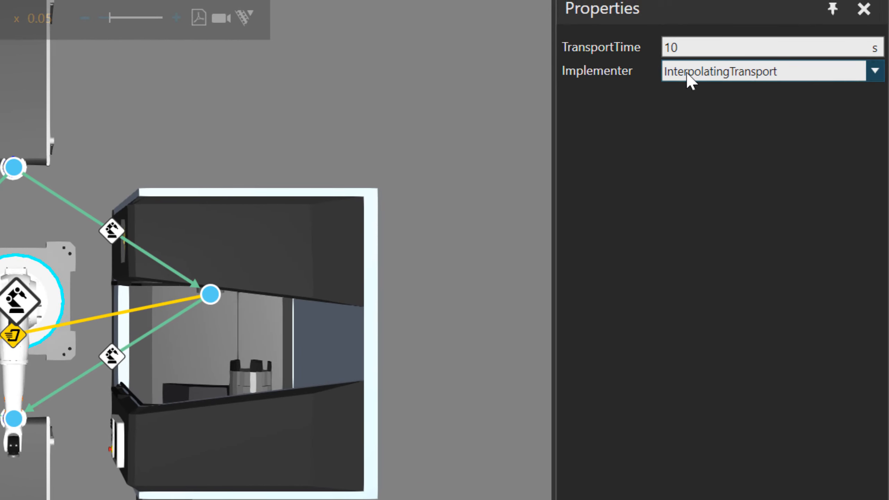
left_click(686, 71)
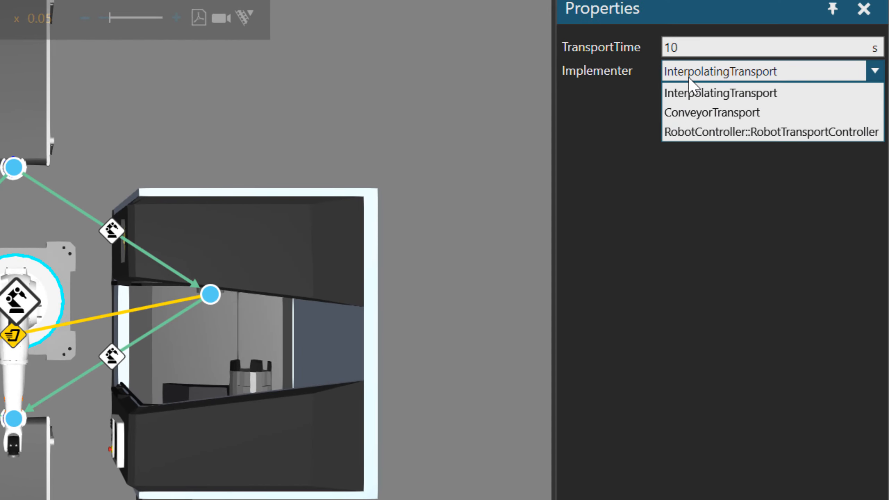
left_click(728, 133)
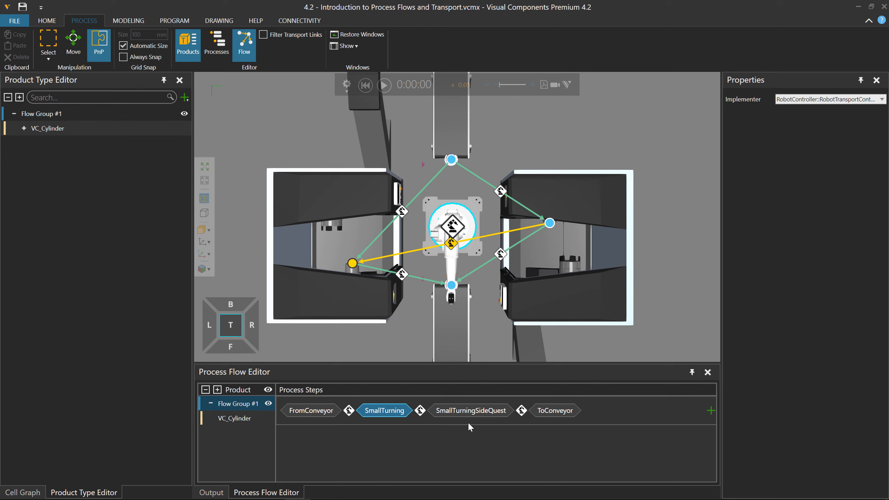
Run the simulation of the extended flow and filter the displayed transport links to the ToConveyor step.
left_click(384, 85)
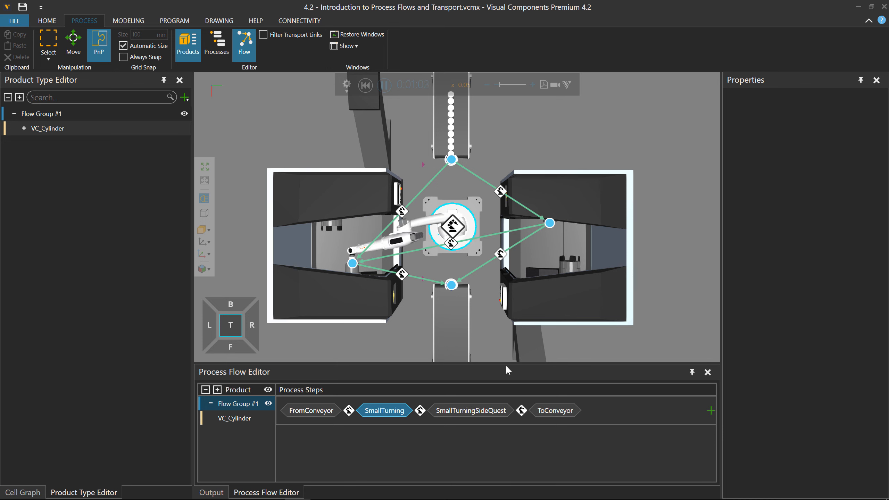
left_click(560, 409)
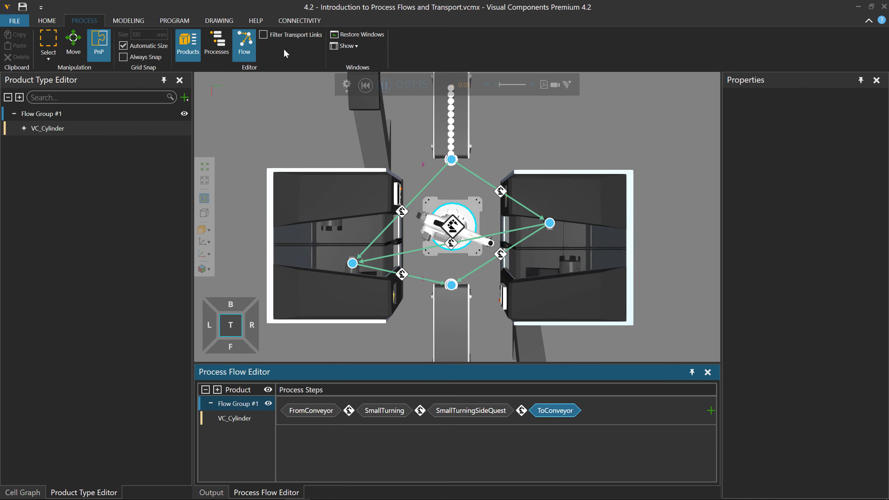
left_click(263, 34)
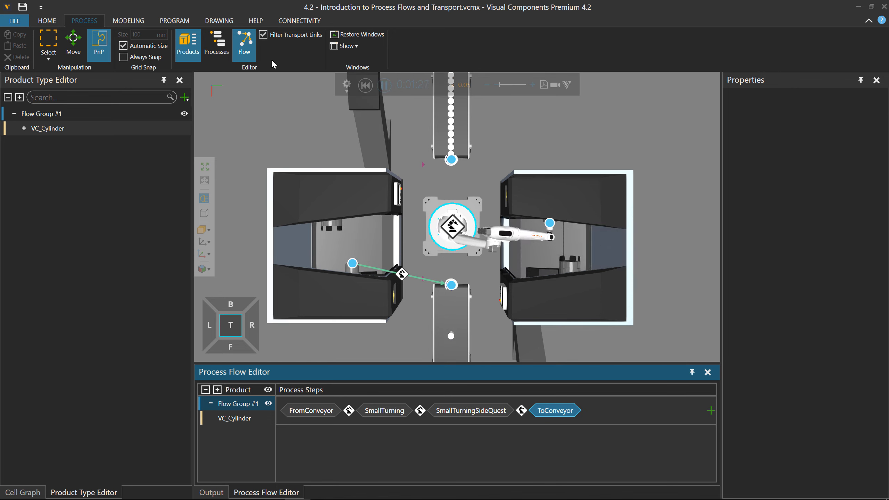